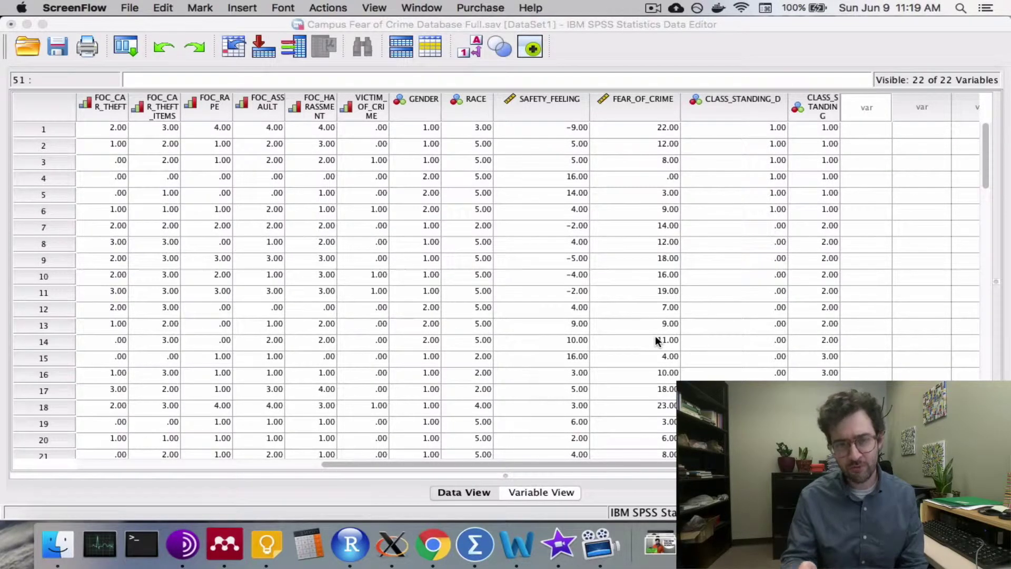
Step: Run Frequencies on Student classification alone, giving 64 valid cases with counts 6, 8, 21, 29
left_click(469, 7)
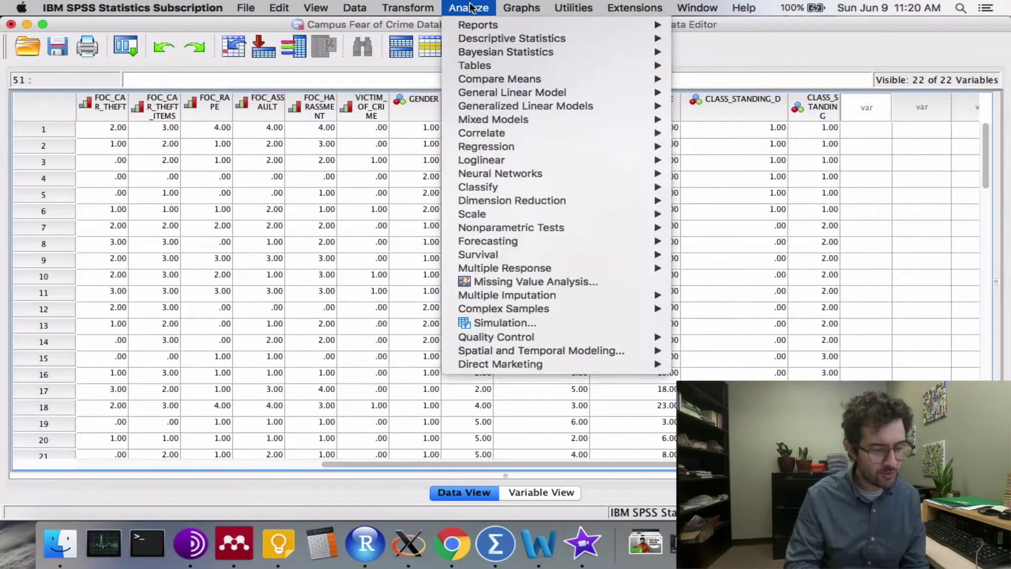
mouse_move(559, 39)
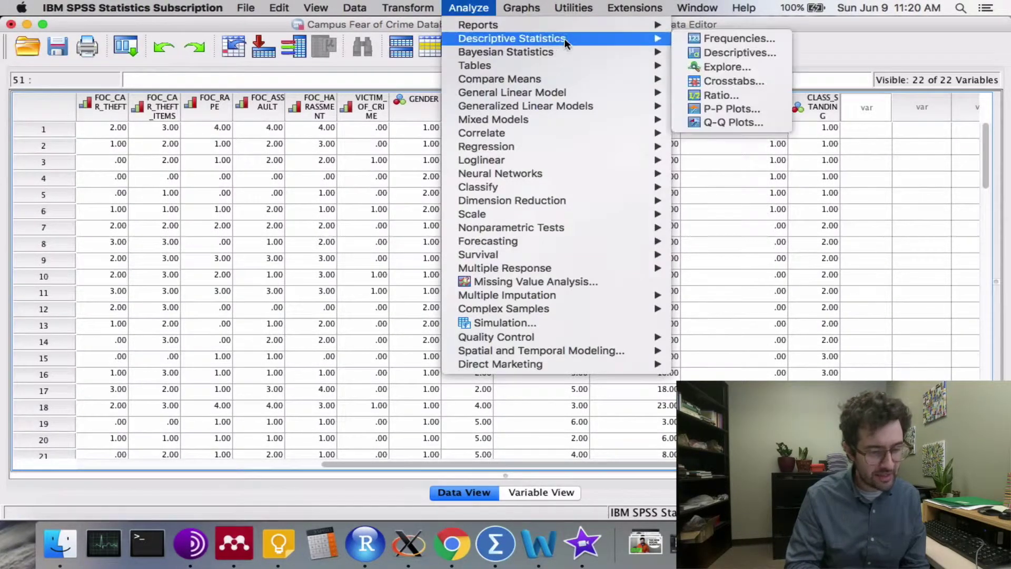
left_click(712, 38)
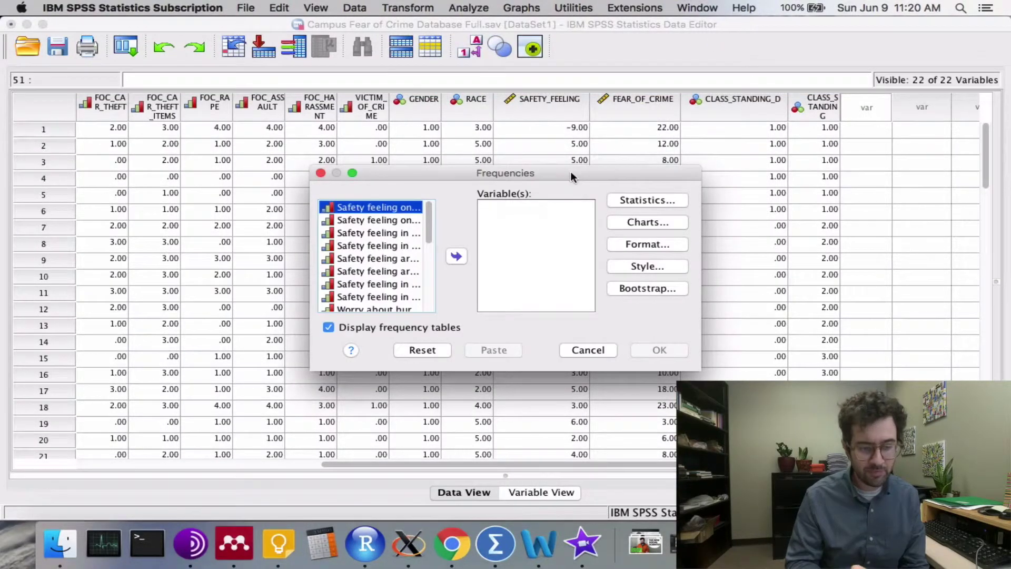
left_click_drag(571, 172, 571, 139)
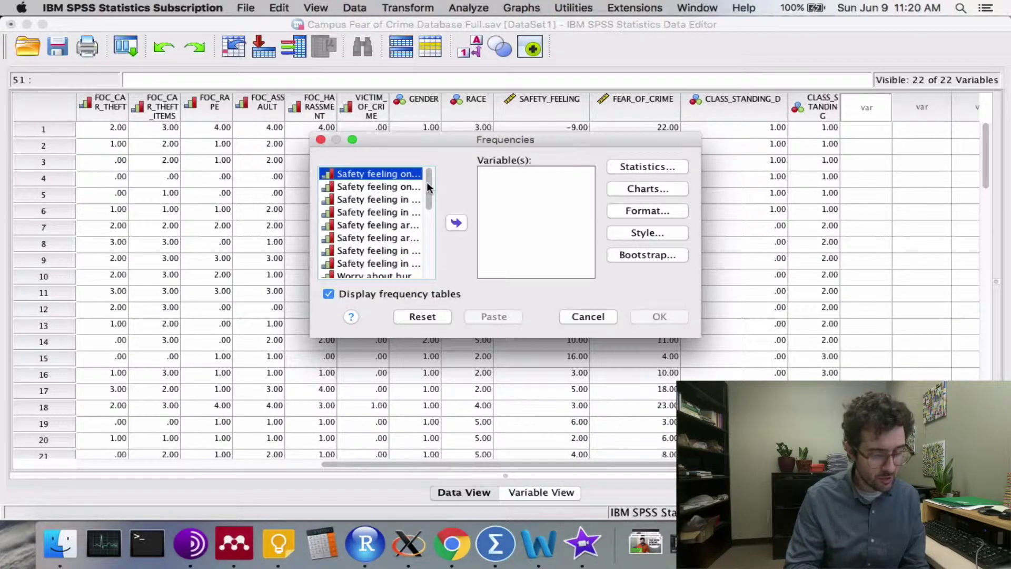
left_click_drag(426, 193, 433, 273)
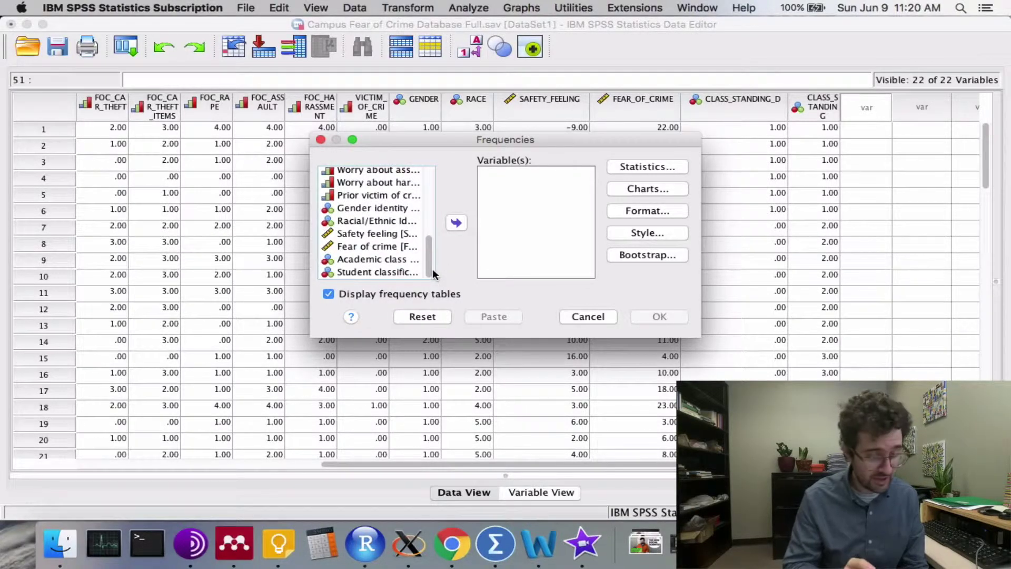
left_click(379, 258)
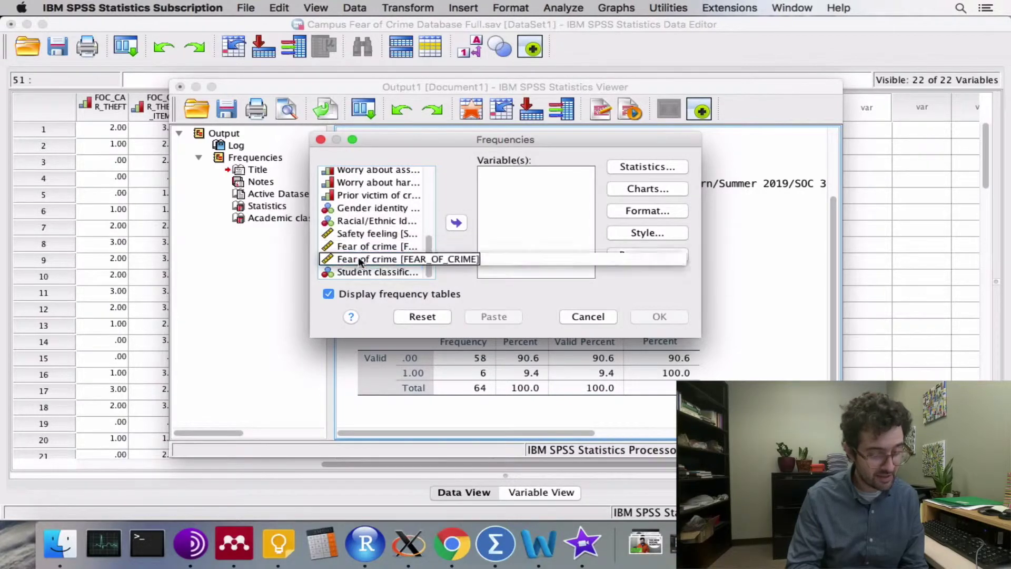
left_click(382, 272)
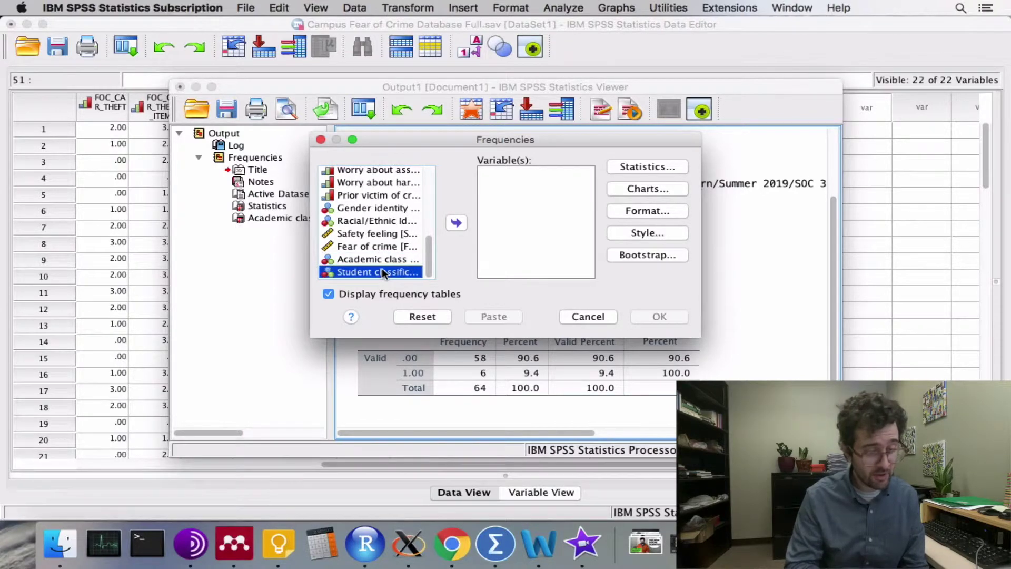
left_click(456, 223)
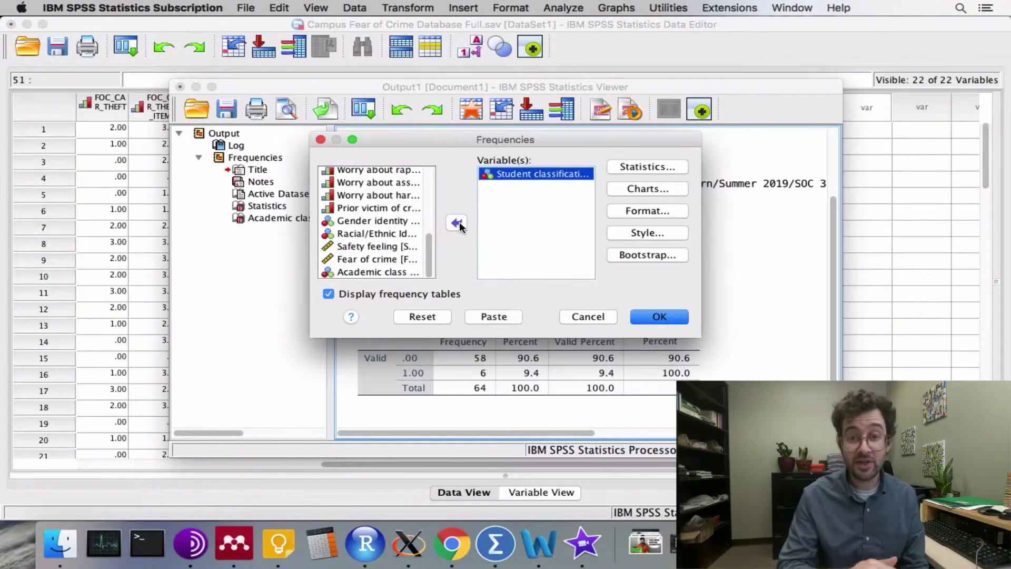
left_click(657, 317)
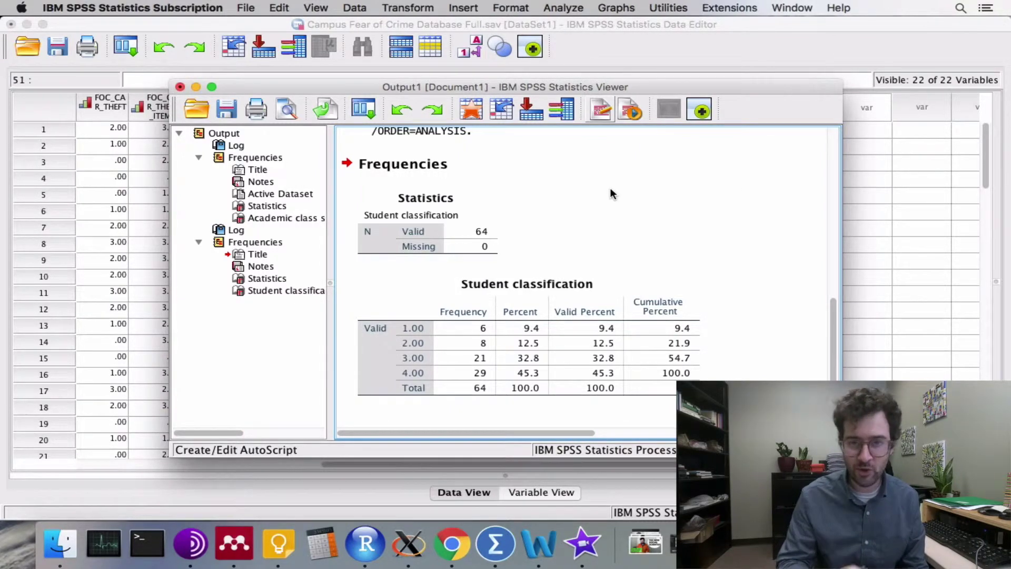
Step: Open Chart Builder, dismiss the measurement notice, and place a Simple Bar template on the canvas
left_click(616, 8)
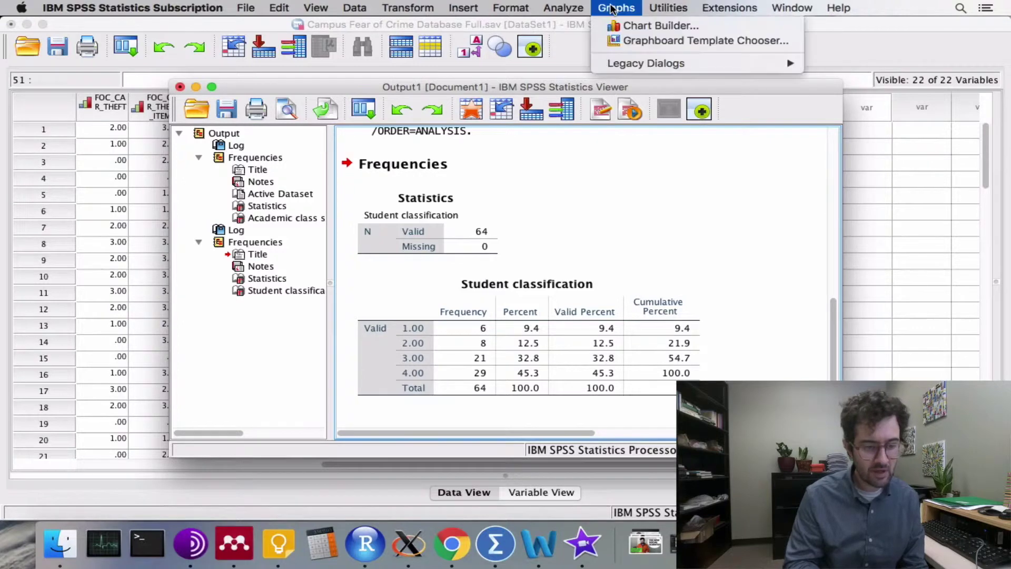
left_click(616, 25)
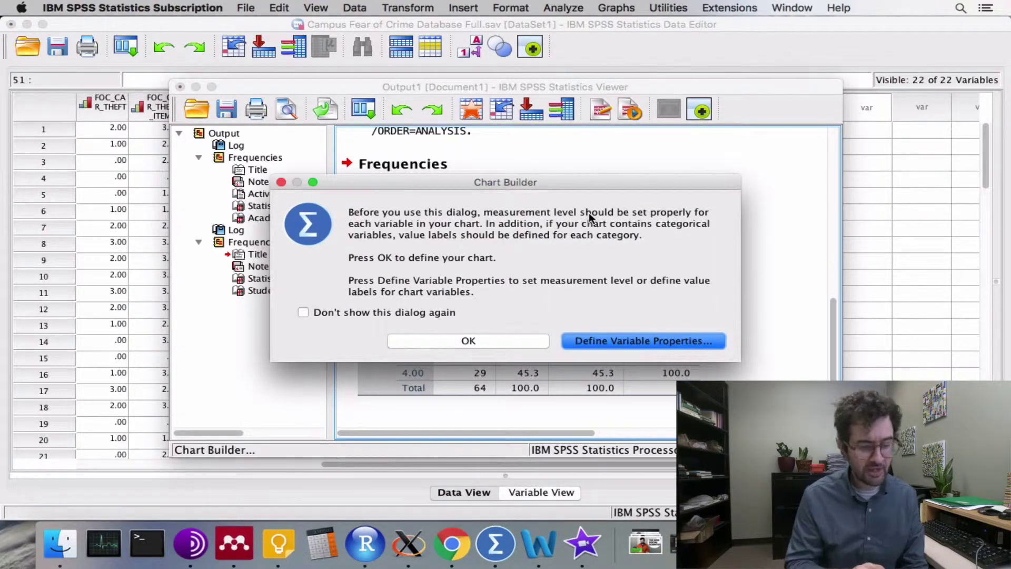
left_click(497, 341)
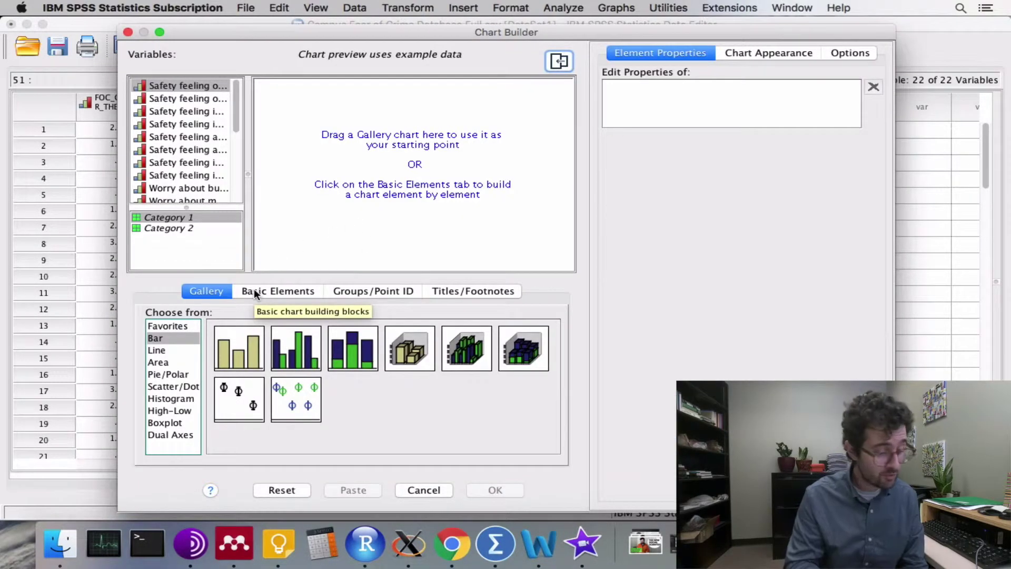
left_click(158, 340)
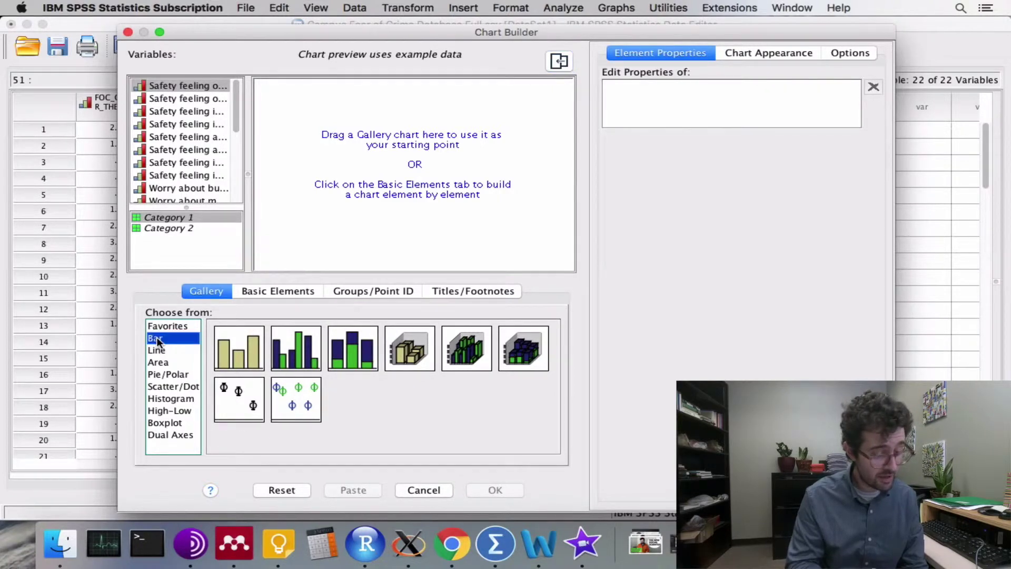
left_click(238, 358)
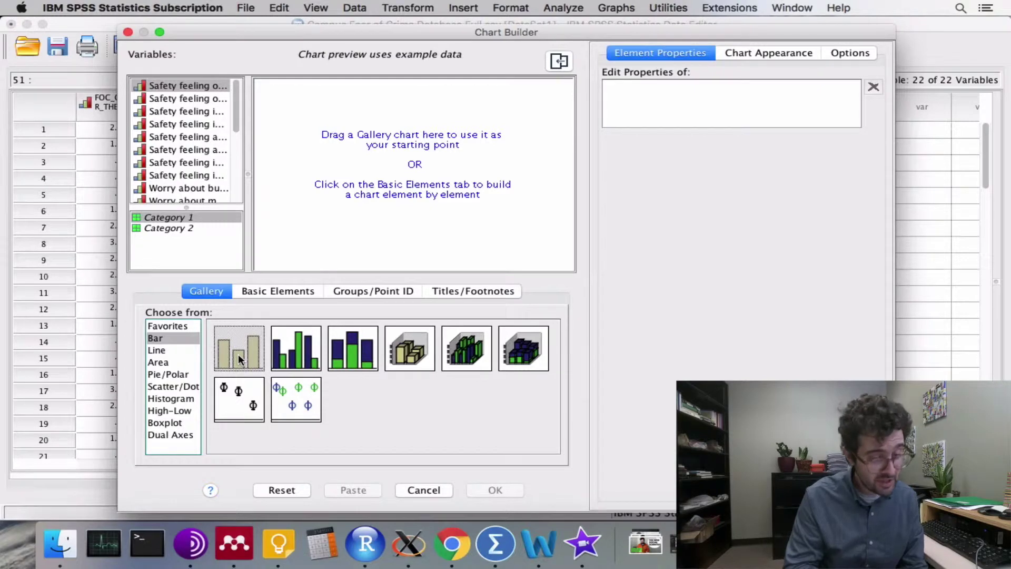
left_click_drag(238, 358, 391, 189)
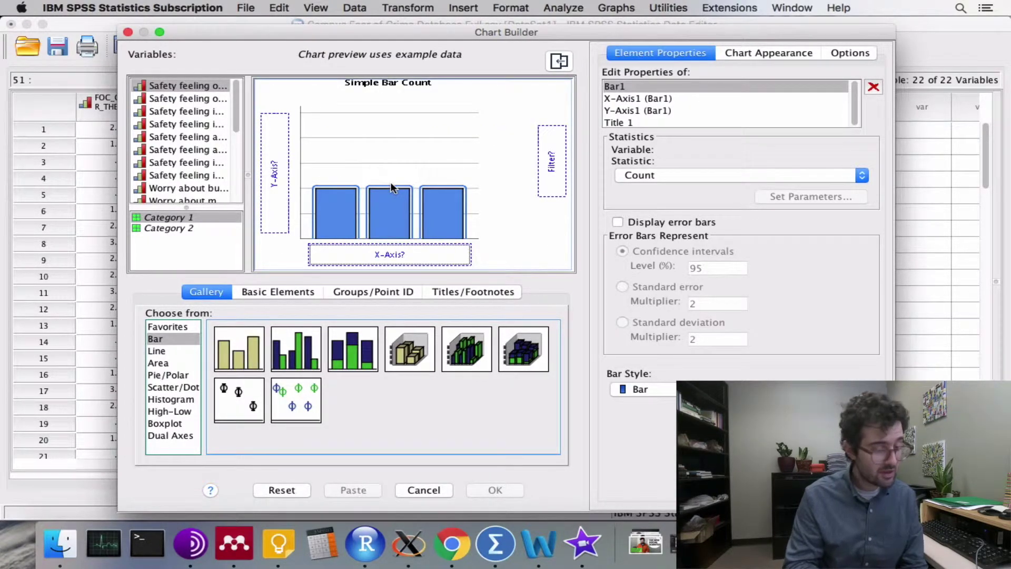
Step: Put Student classification on the x-axis, create the bar chart, and maximize the output window
scroll(236, 110, "down", 5)
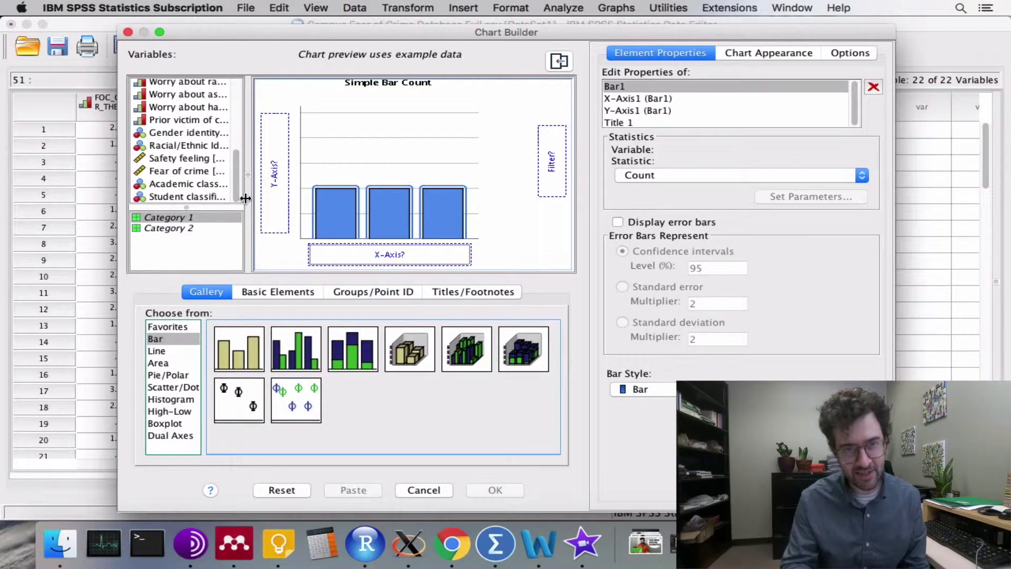
left_click(161, 197)
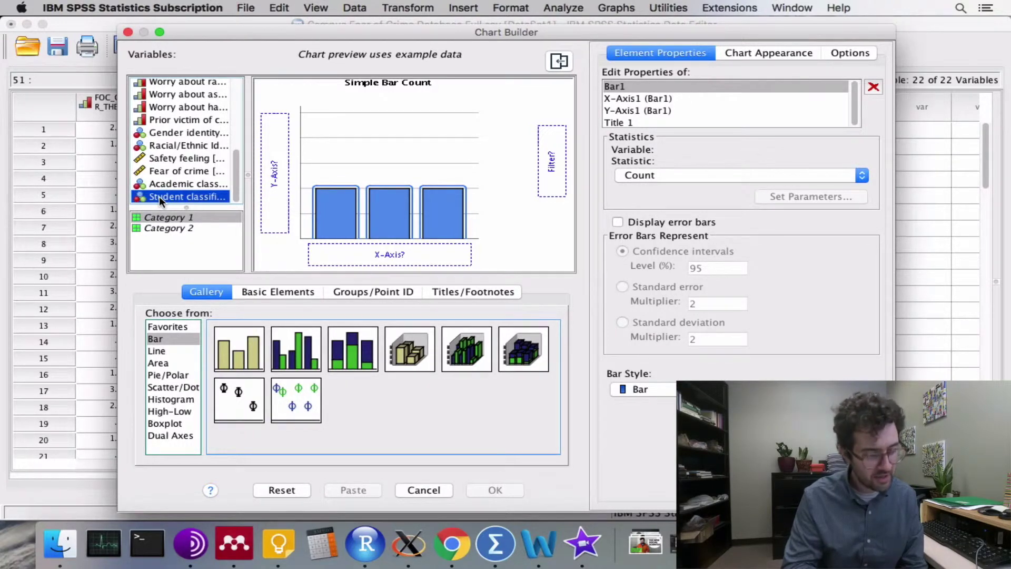
left_click_drag(159, 196, 339, 252)
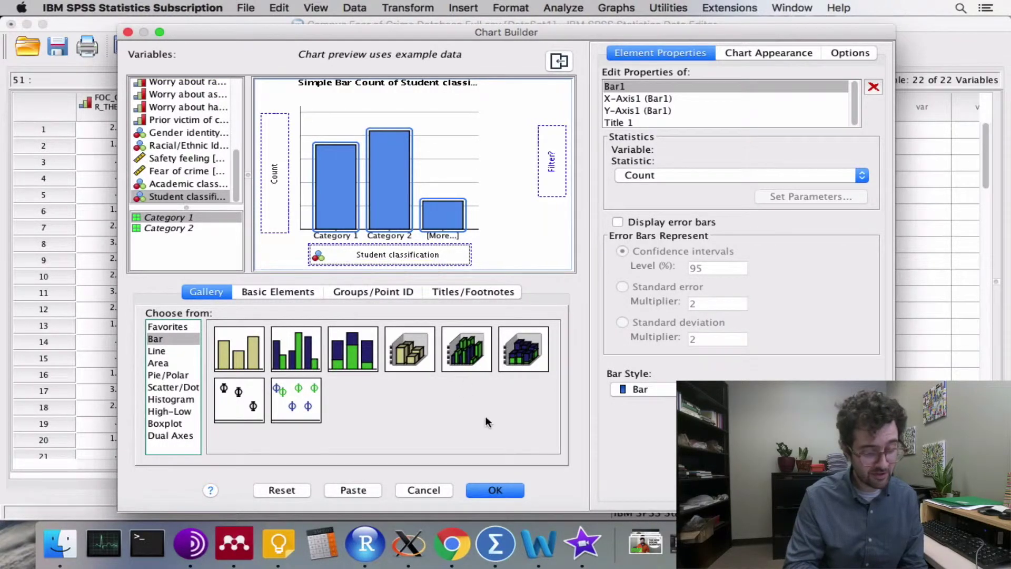
left_click(486, 489)
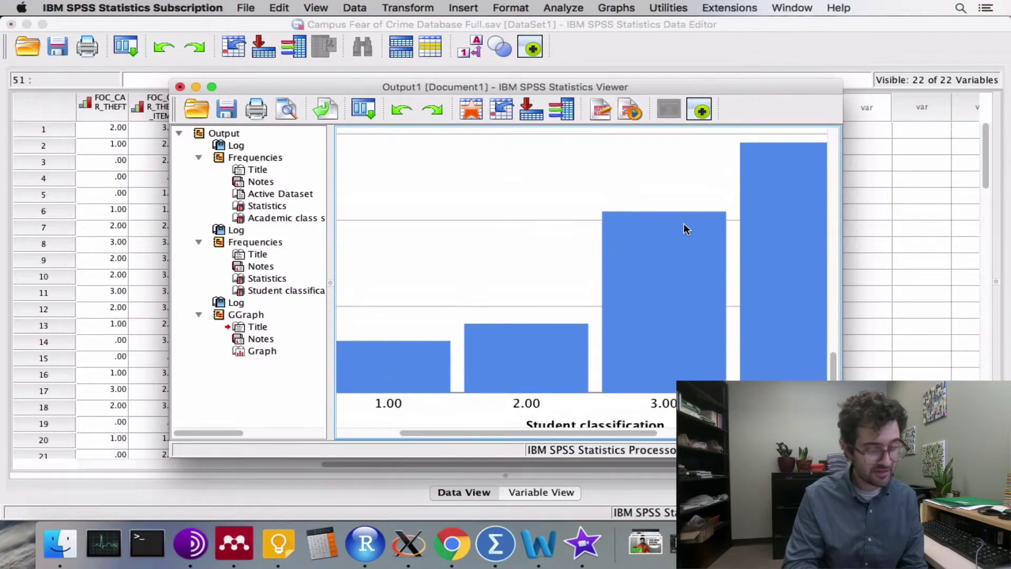
left_click(212, 85)
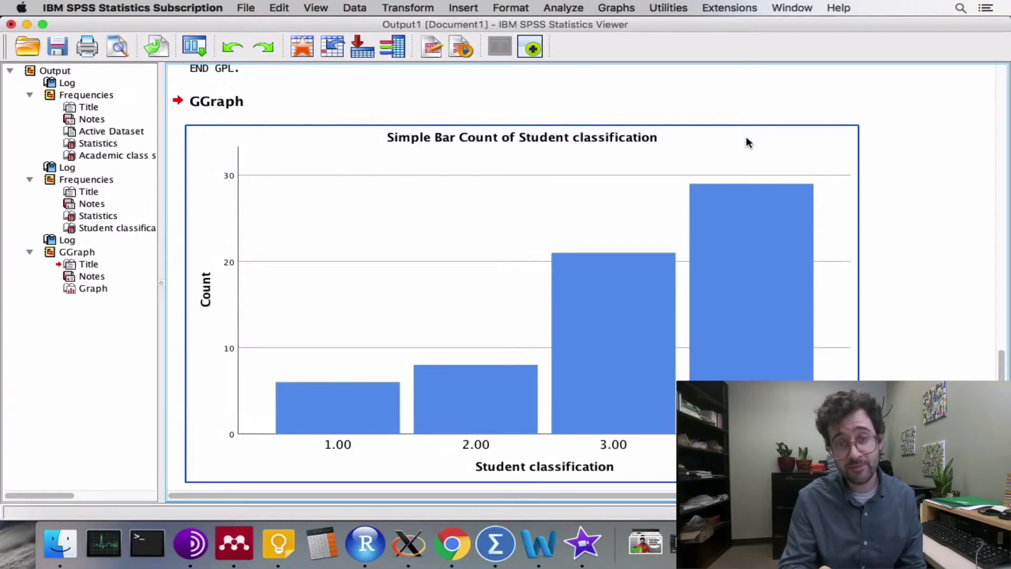
Step: Select the GGraph bar chart output in the maximized viewer and bring up the Graphs menu
left_click(548, 97)
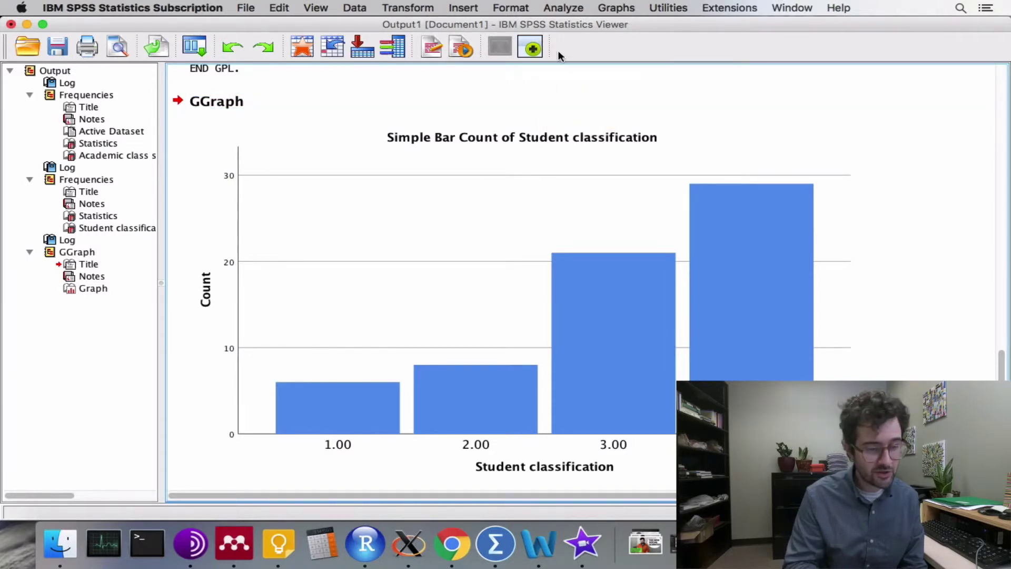
left_click(605, 7)
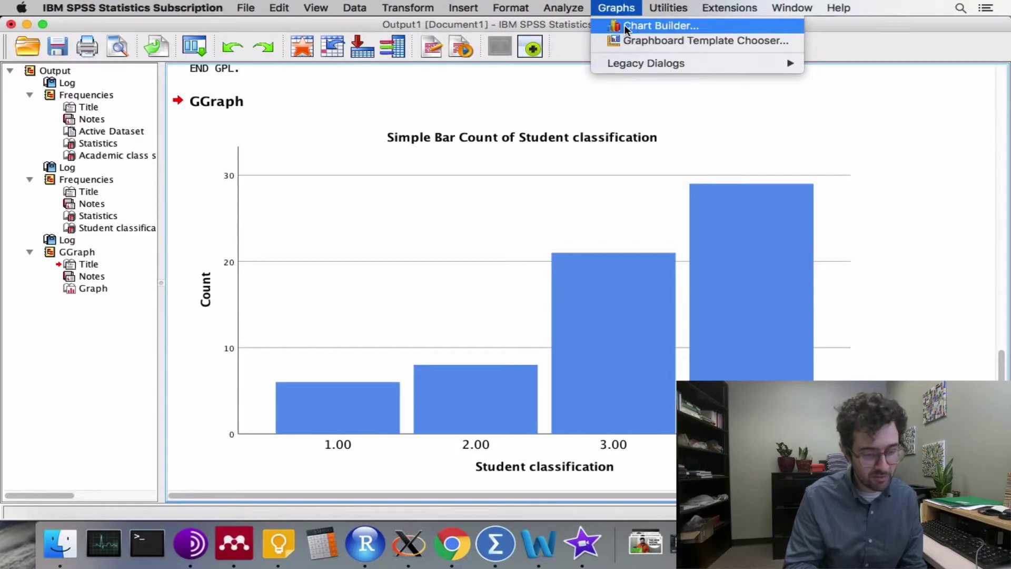
Step: Reopen Chart Builder, reset the bar chart setup, and place a pie chart template on the canvas
left_click(623, 25)
left_click(427, 342)
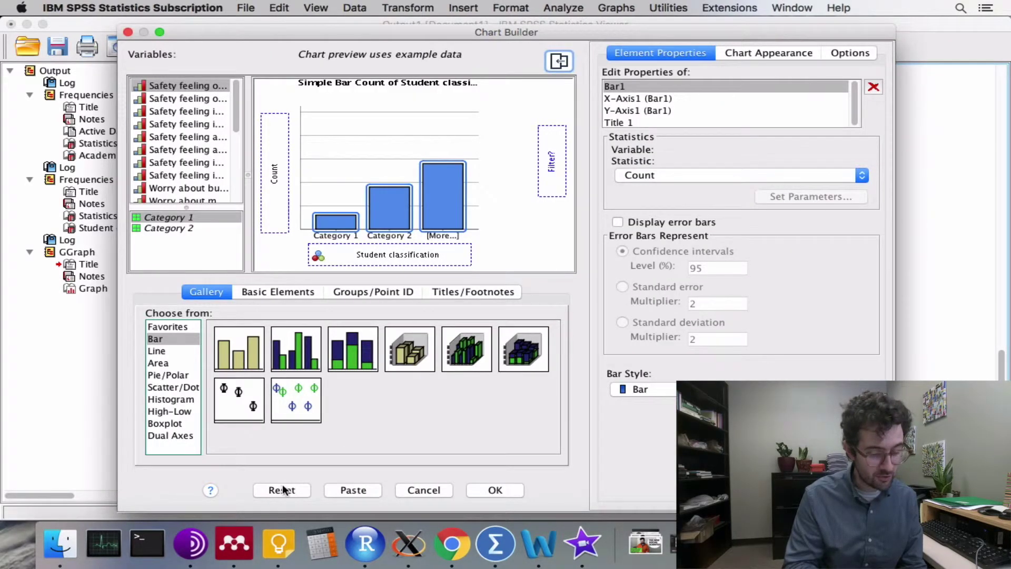
left_click(281, 489)
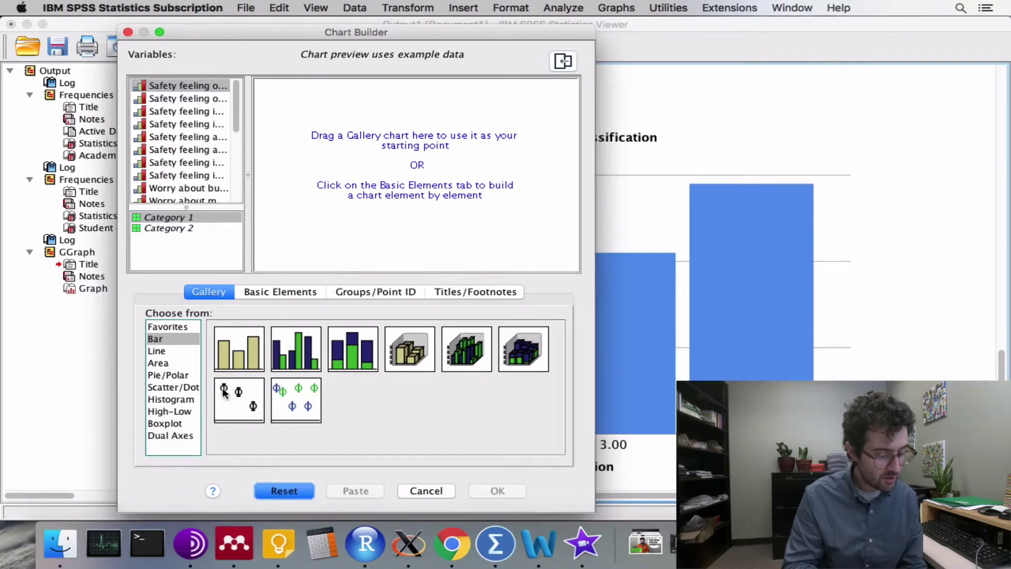
left_click(168, 374)
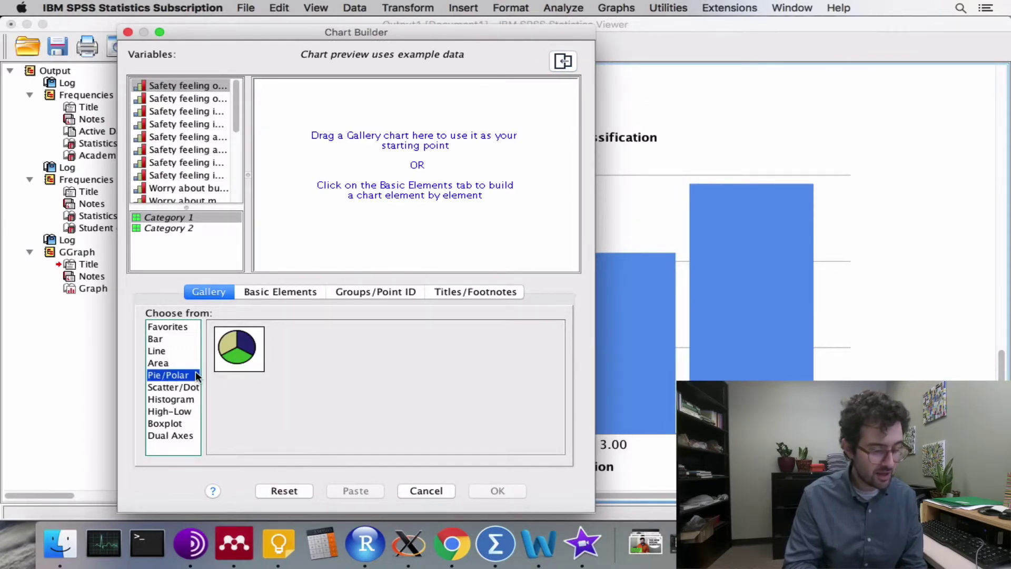
left_click(231, 350)
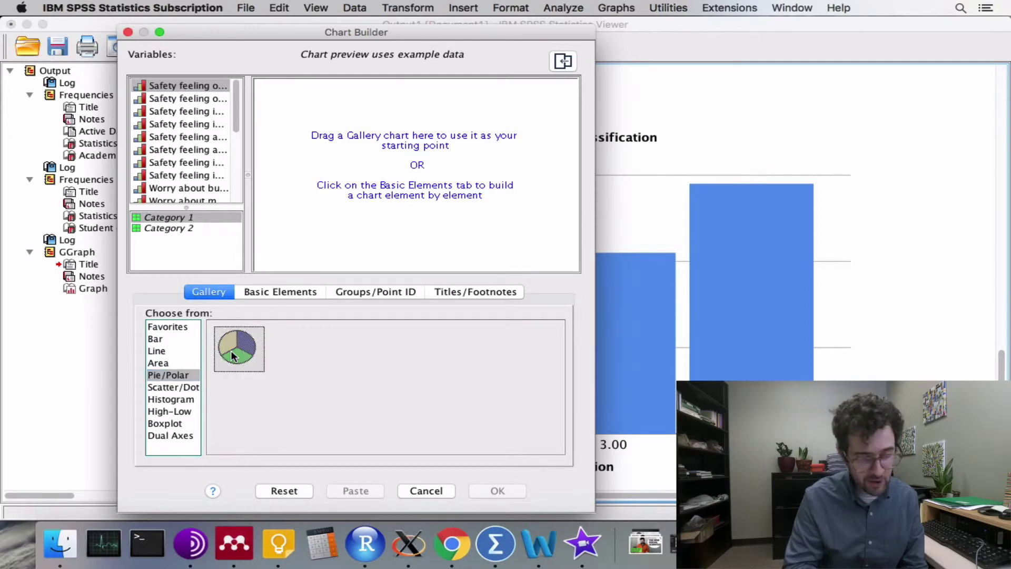
left_click_drag(230, 350, 374, 186)
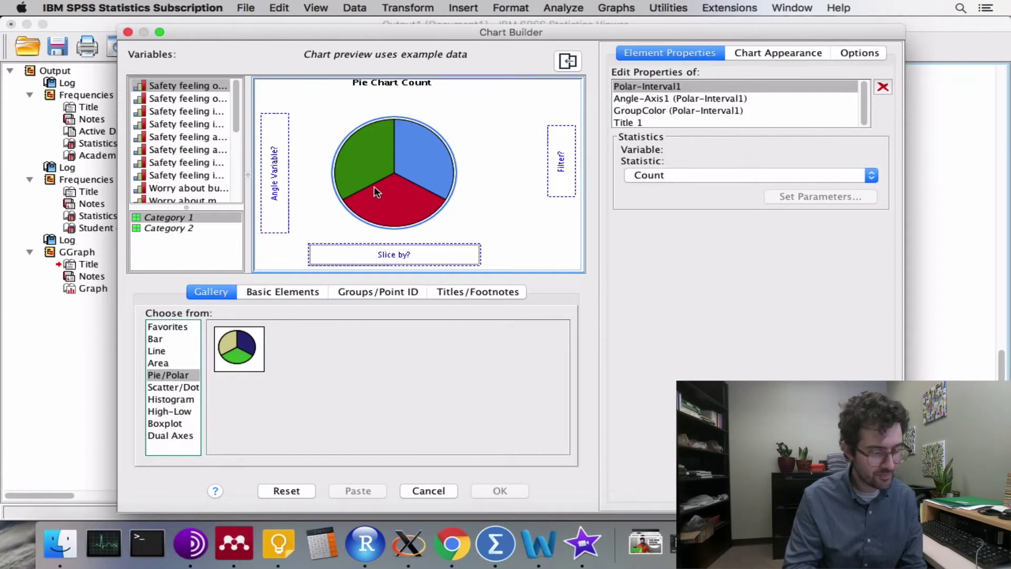
Step: Slice the pie by Student classification and create the pie chart of counts
left_click_drag(235, 115, 235, 208)
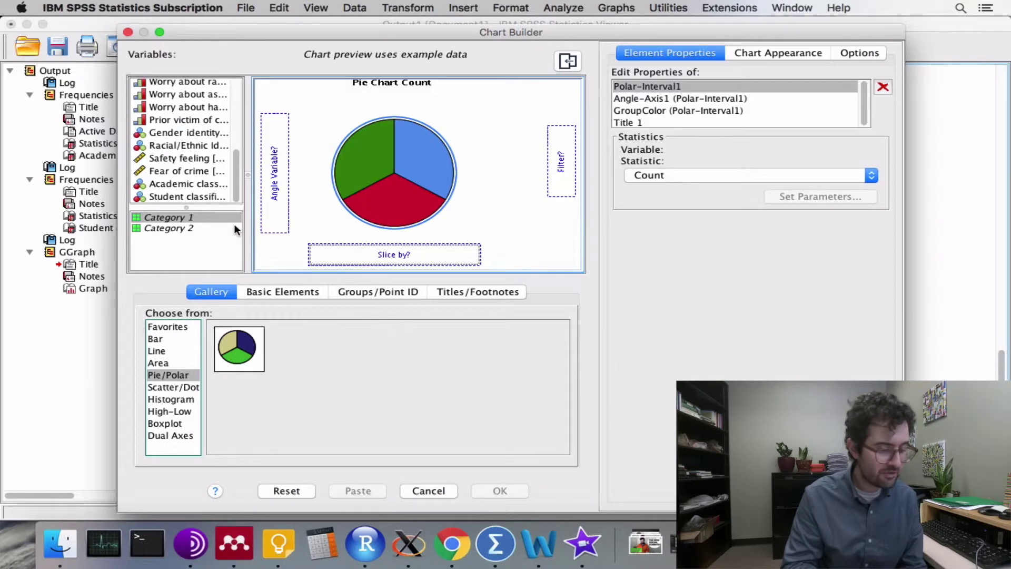
left_click(175, 195)
left_click_drag(175, 195, 338, 254)
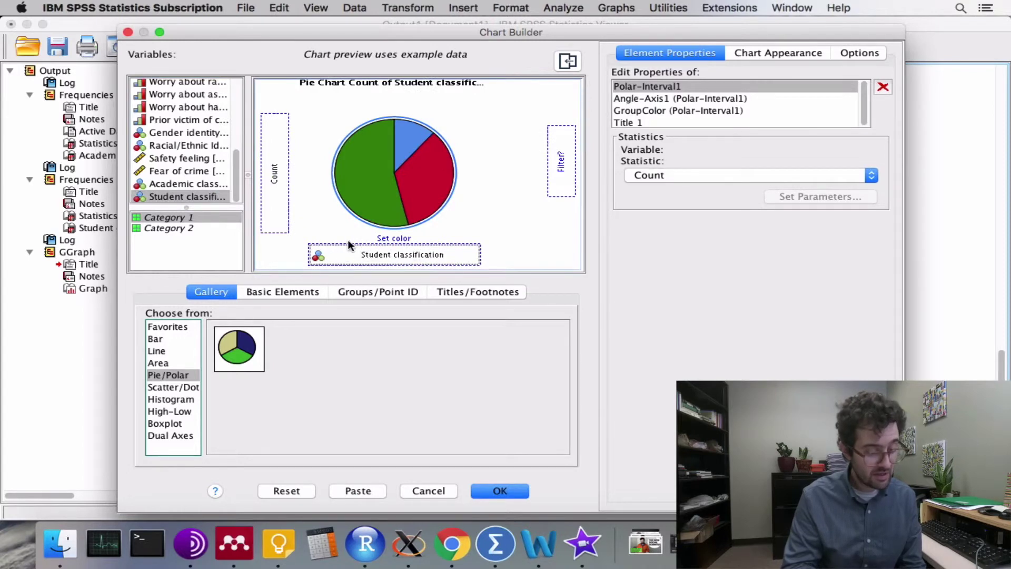
left_click(493, 490)
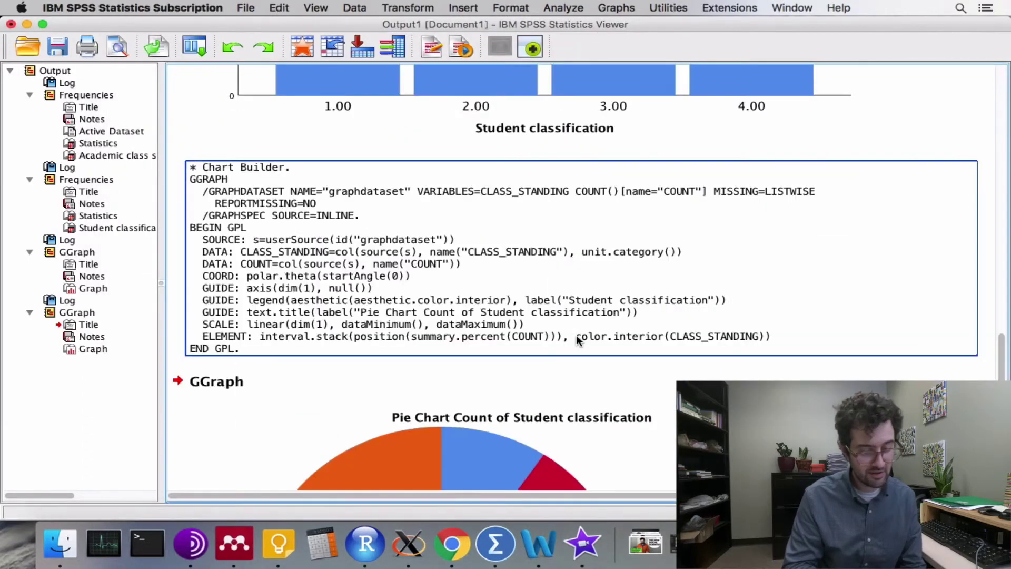